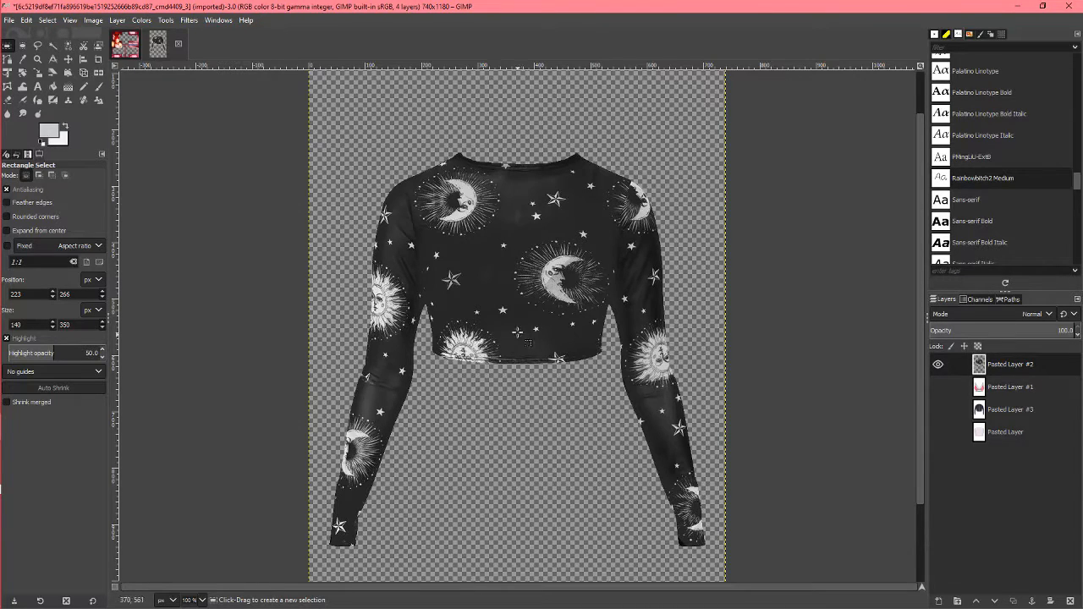
scroll(469, 405, "up", 1)
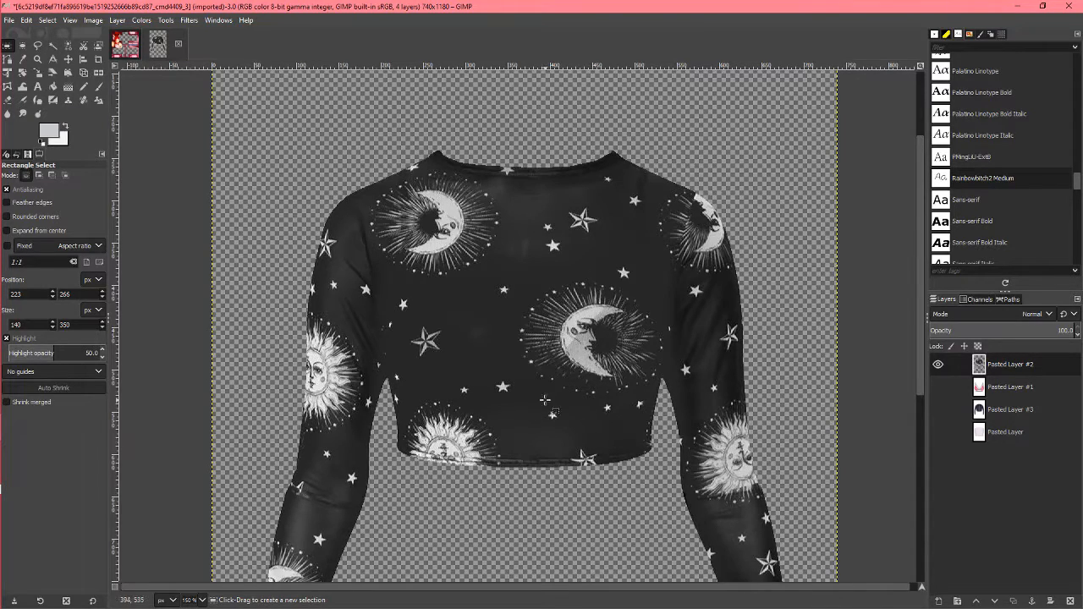
scroll(786, 412, "down", 1)
scroll(787, 412, "up", 1)
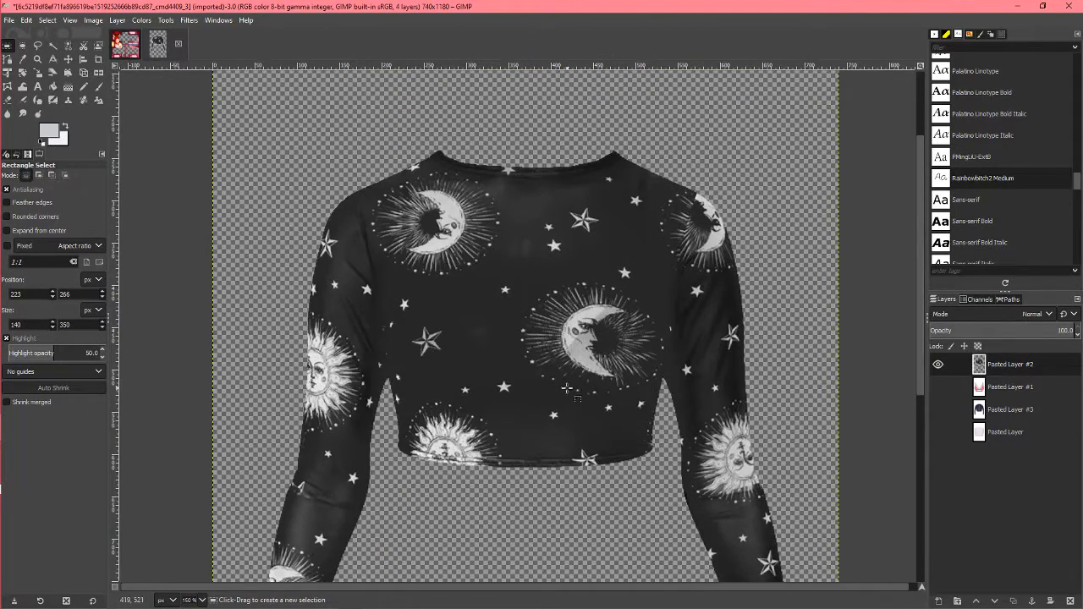
left_click(158, 46)
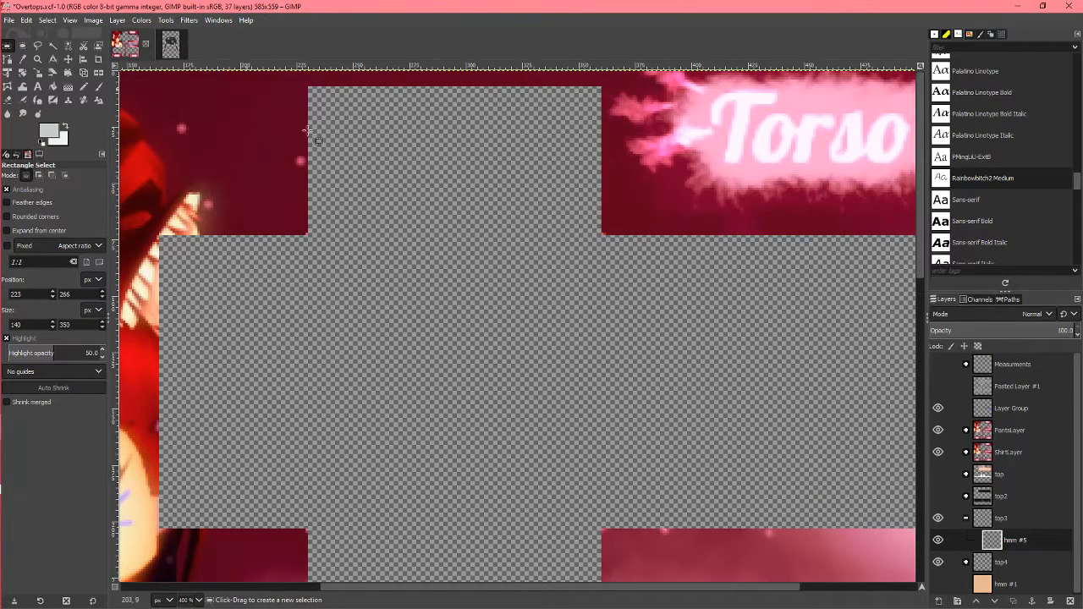
left_click(171, 45)
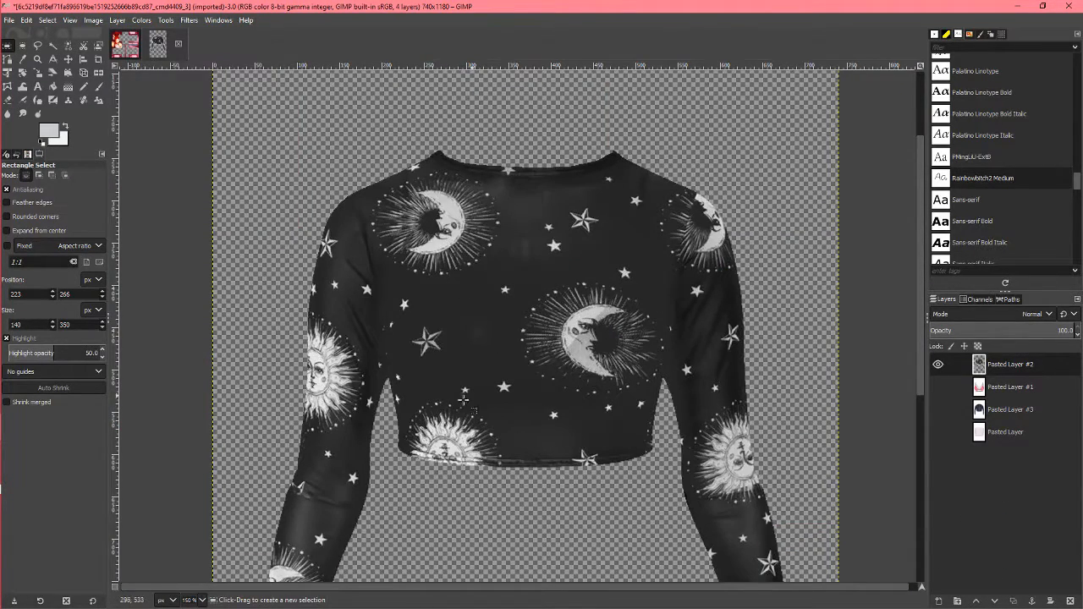
Step: Copy a rectangular area of about 145 × 349 px covering the left part of the shirt's torso, from neckline to hem
scroll(466, 405, "up", 1)
left_click_drag(396, 472, 545, 185)
scroll(545, 203, "down", 2)
left_click_drag(458, 430, 457, 445)
scroll(698, 333, "up", 5)
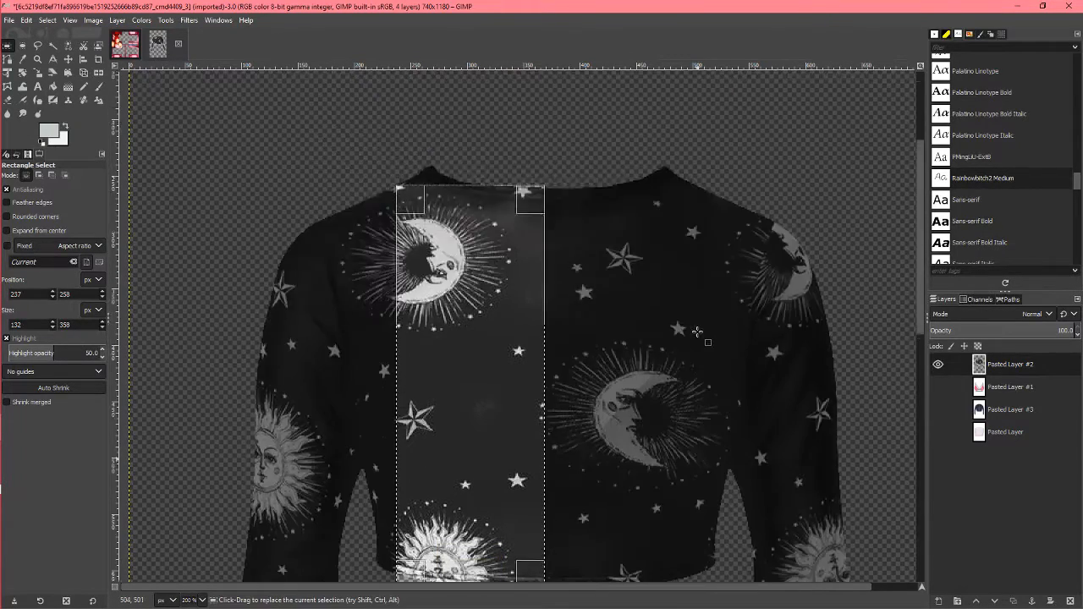
scroll(462, 351, "up", 2)
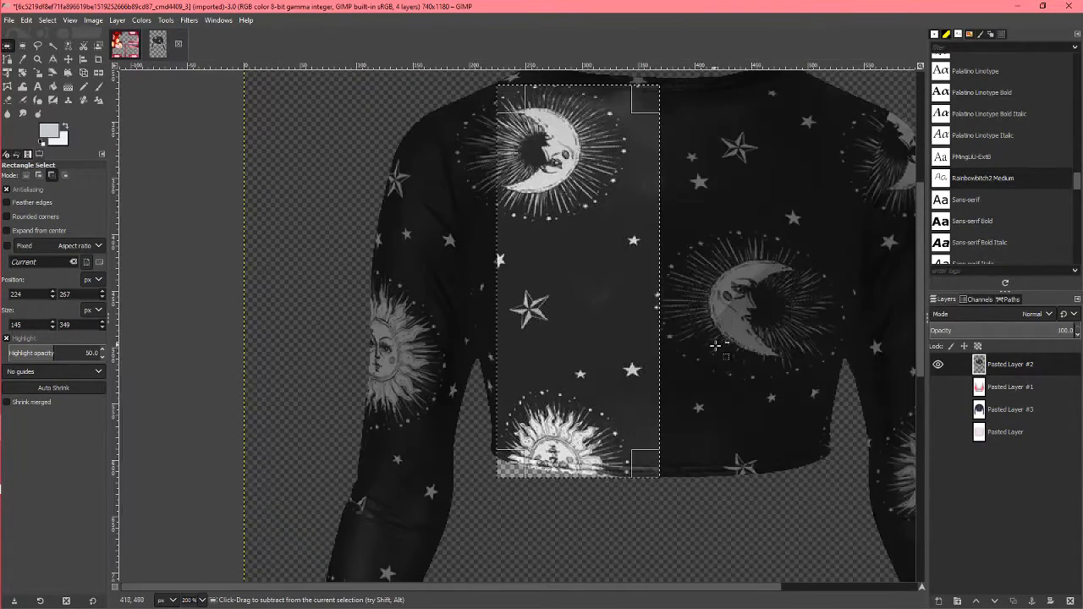
key("ctrl+c")
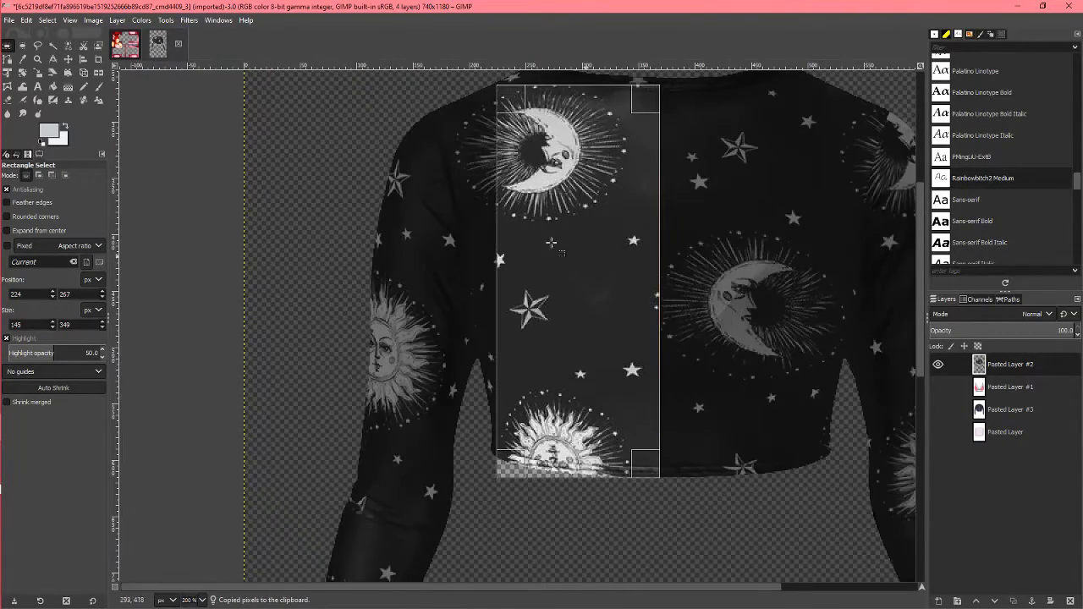
Step: Paste the copied shirt piece into the Overtops.xcf template as a new layer inside the top3 group
left_click(129, 45)
scroll(702, 398, "down", 3)
scroll(762, 419, "up", 3)
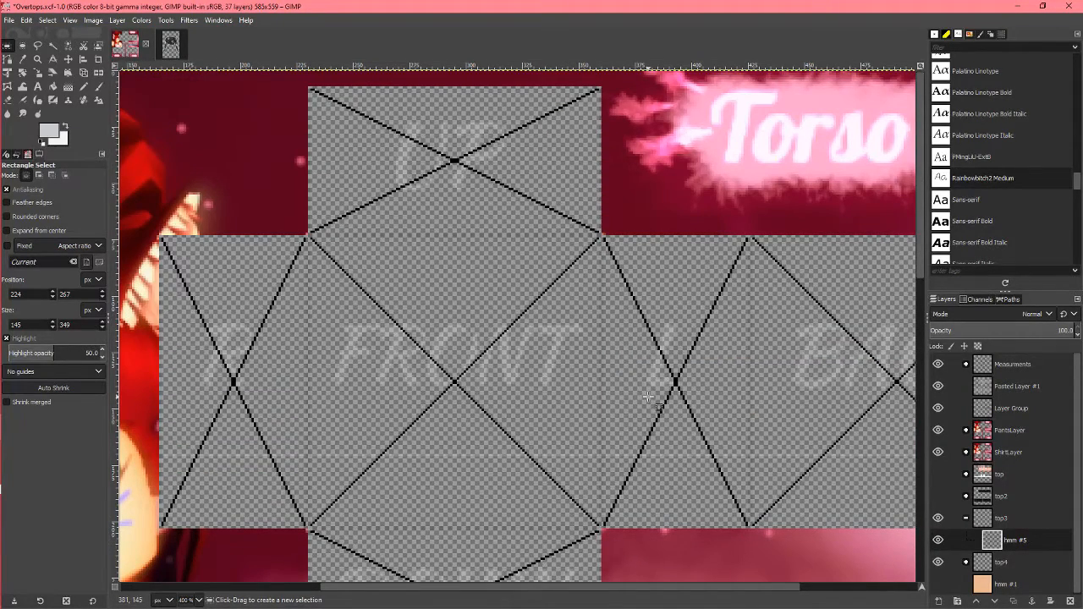
scroll(664, 388, "left", 3)
scroll(664, 388, "right", 3)
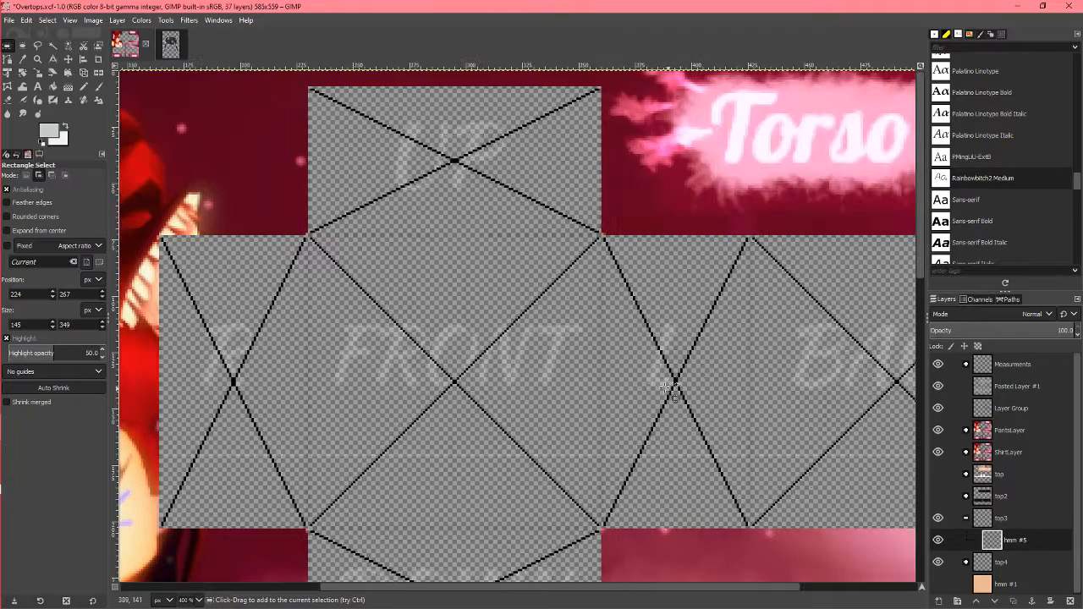
scroll(492, 328, "down", 1)
scroll(525, 337, "up", 1)
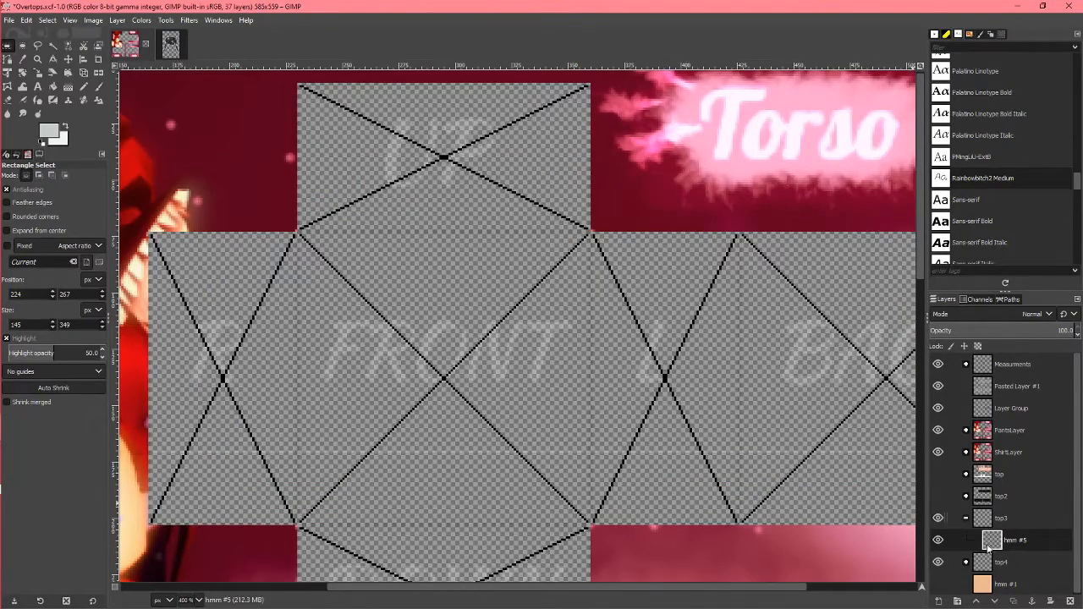
key("ctrl+v")
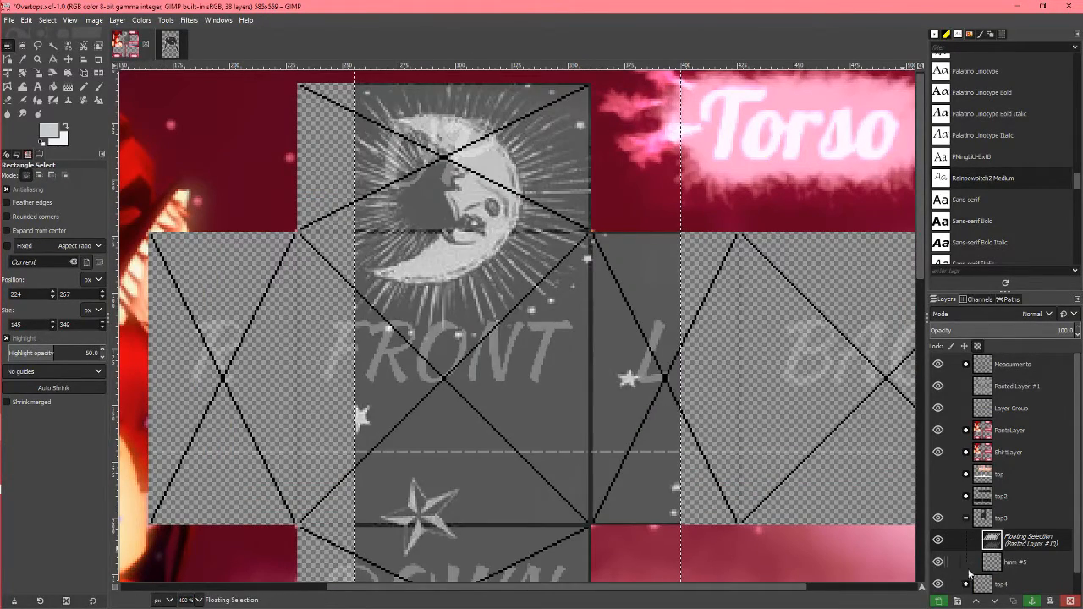
left_click(937, 601)
Step: Delete the hmm #5 layer from the top3 group and select the pasted shirt layer
left_click(1034, 558)
left_click(1071, 601)
left_click(1028, 544)
Step: Start scaling the pasted shirt layer with Linear interpolation
scroll(557, 351, "down", 1)
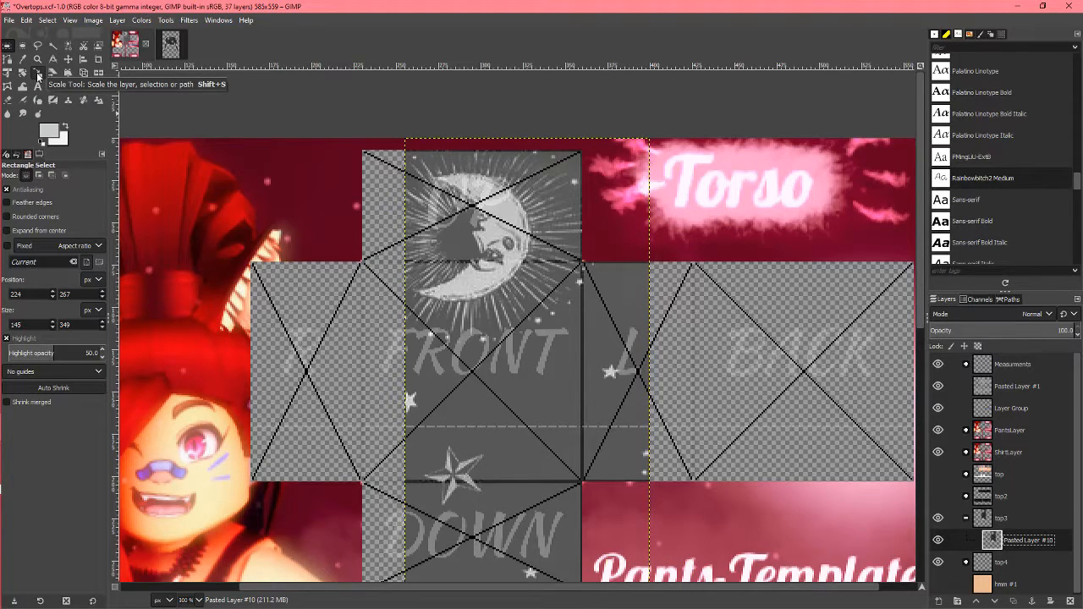
left_click(37, 75)
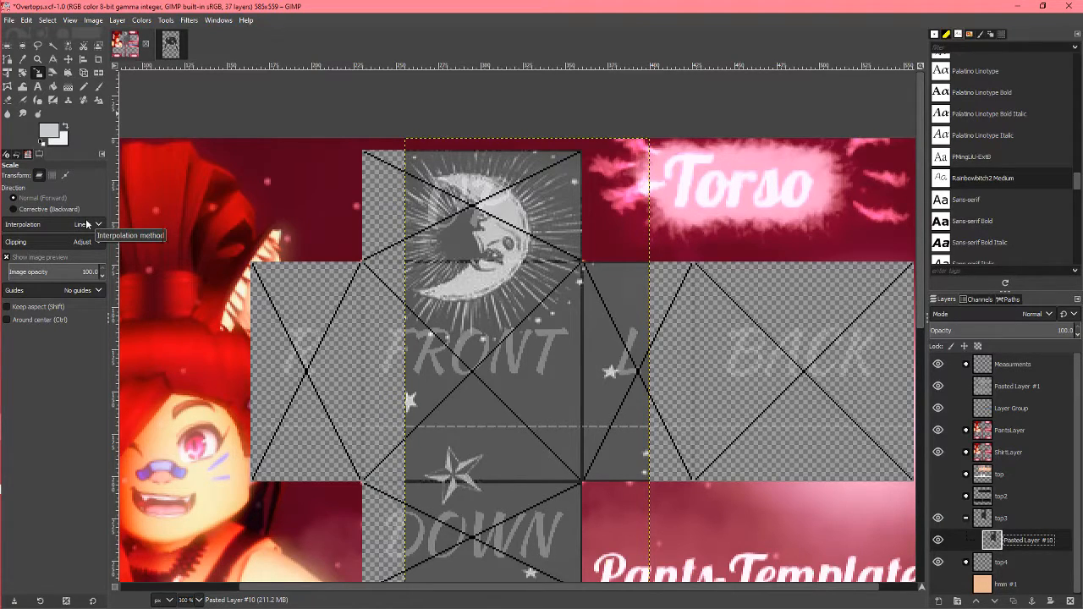
left_click(86, 225)
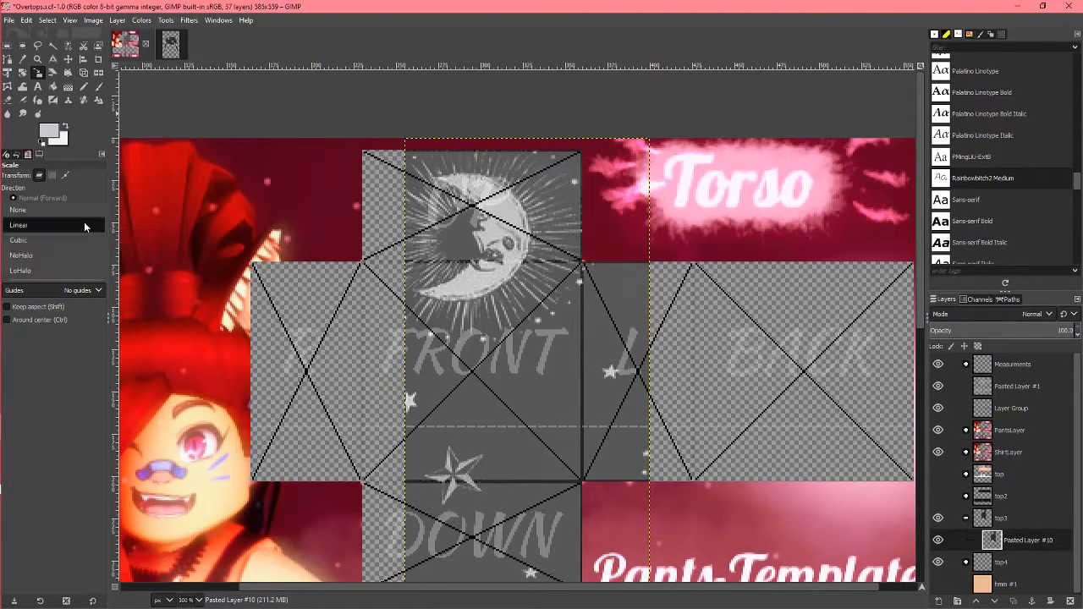
left_click(81, 225)
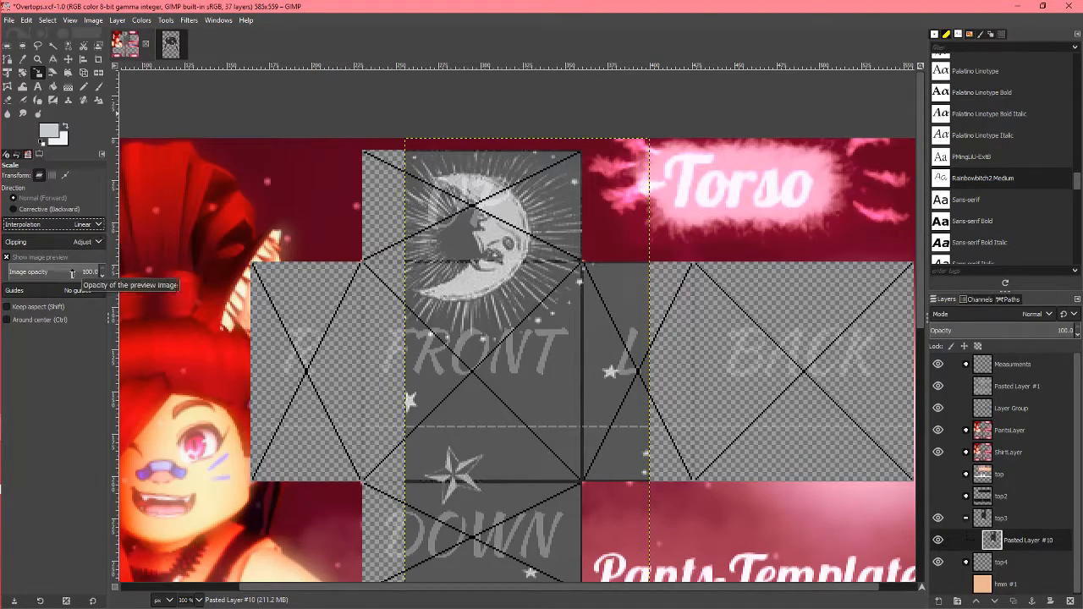
left_click(561, 362)
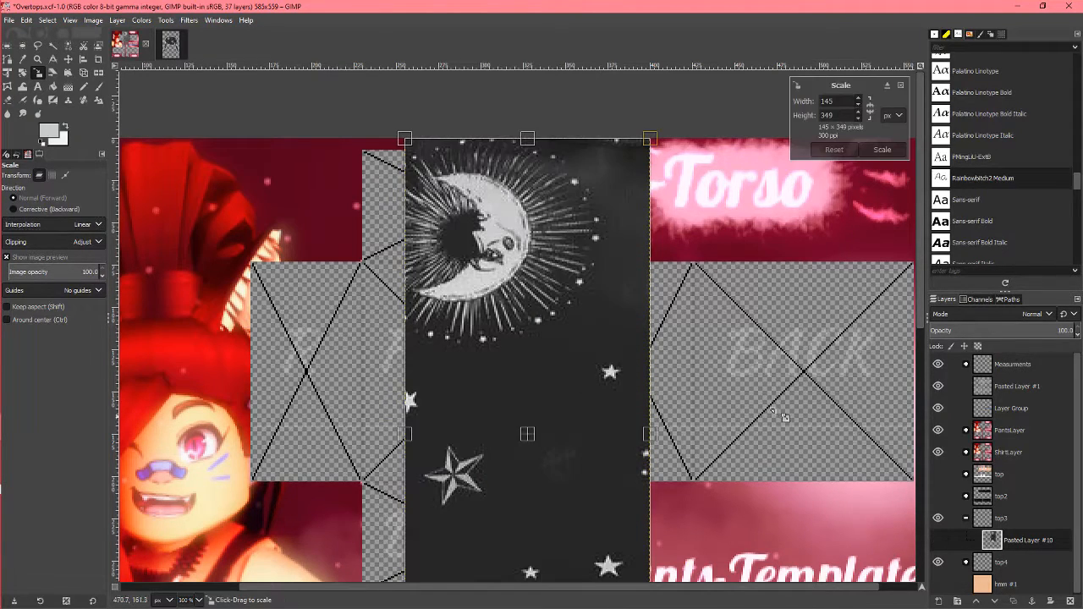
scroll(568, 369, "down", 6)
scroll(584, 199, "up", 5)
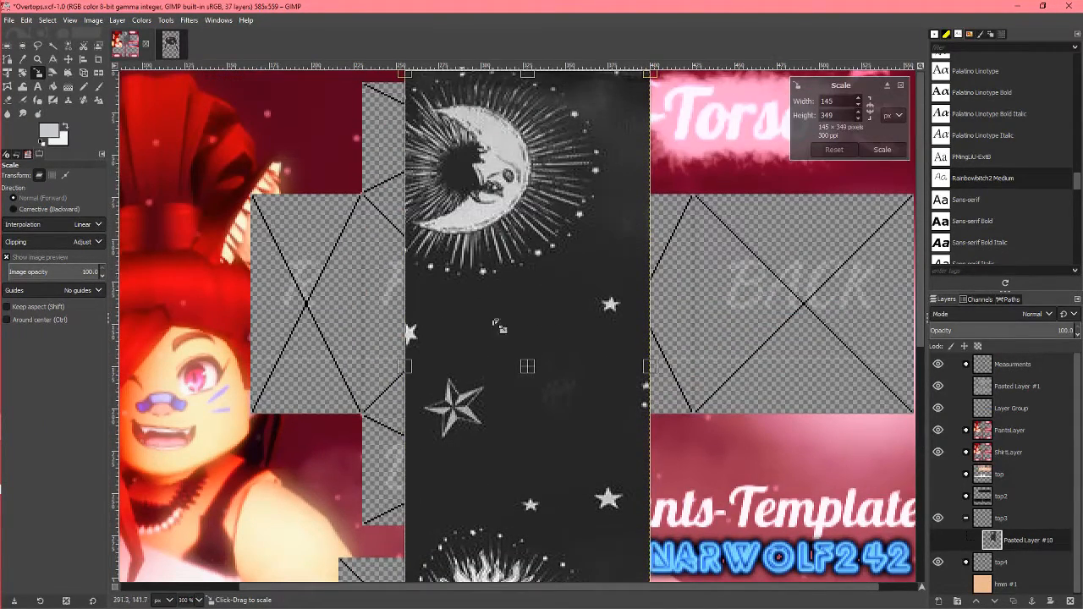
scroll(667, 177, "down", 1)
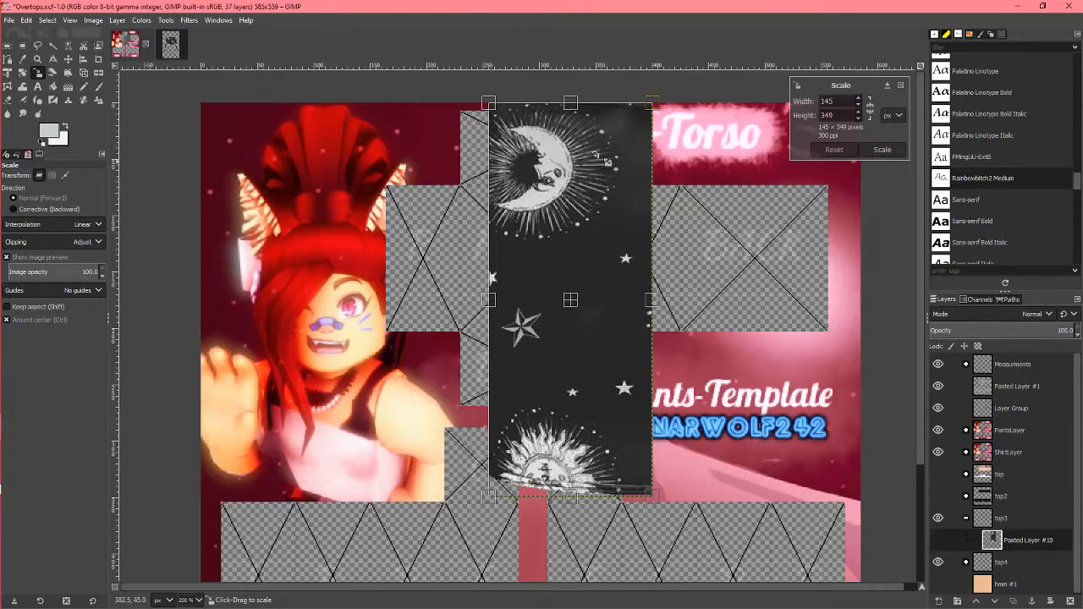
scroll(512, 279, "up", 1)
scroll(622, 340, "down", 1)
Step: Shrink the pasted shirt piece near the template's UP panel to about 158 × 79 px
left_click_drag(704, 531, 599, 237)
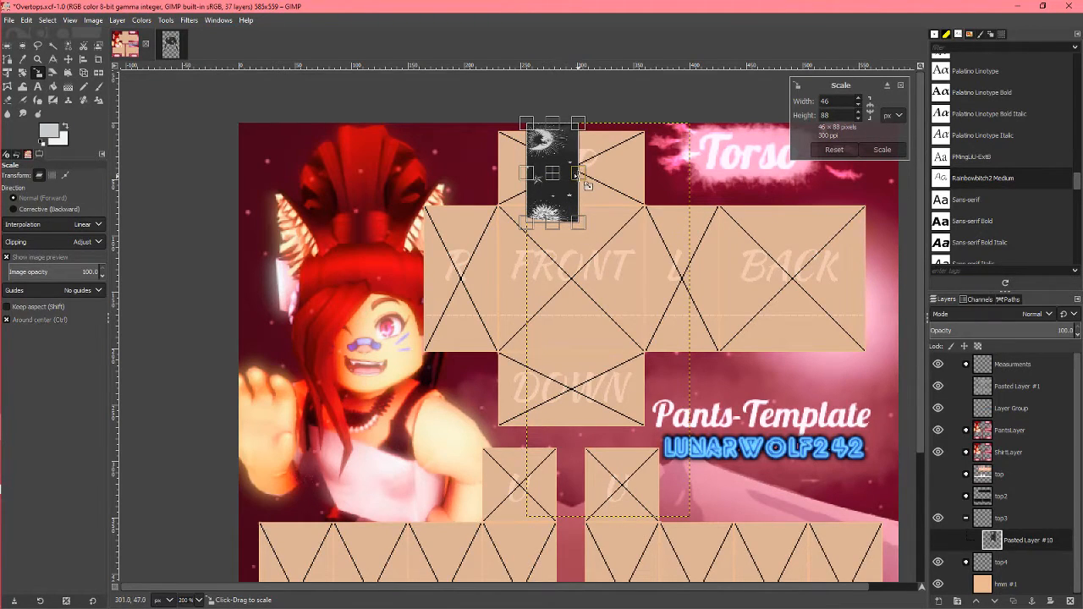
left_click_drag(560, 175, 648, 187)
left_click_drag(561, 266, 566, 296)
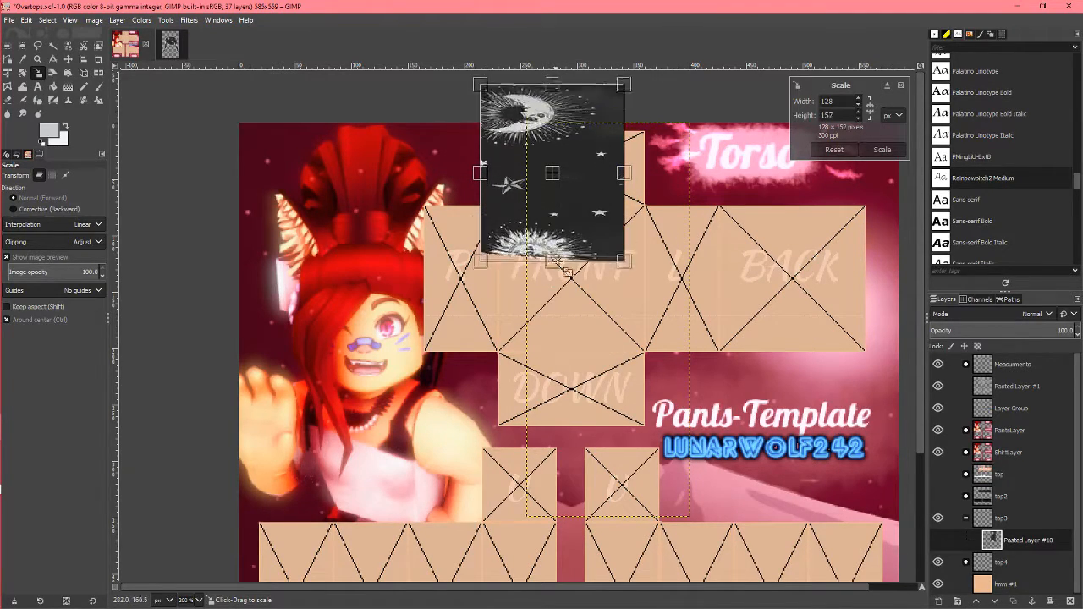
left_click_drag(623, 173, 538, 262)
left_click_drag(568, 198, 655, 224)
scroll(579, 273, "up", 1)
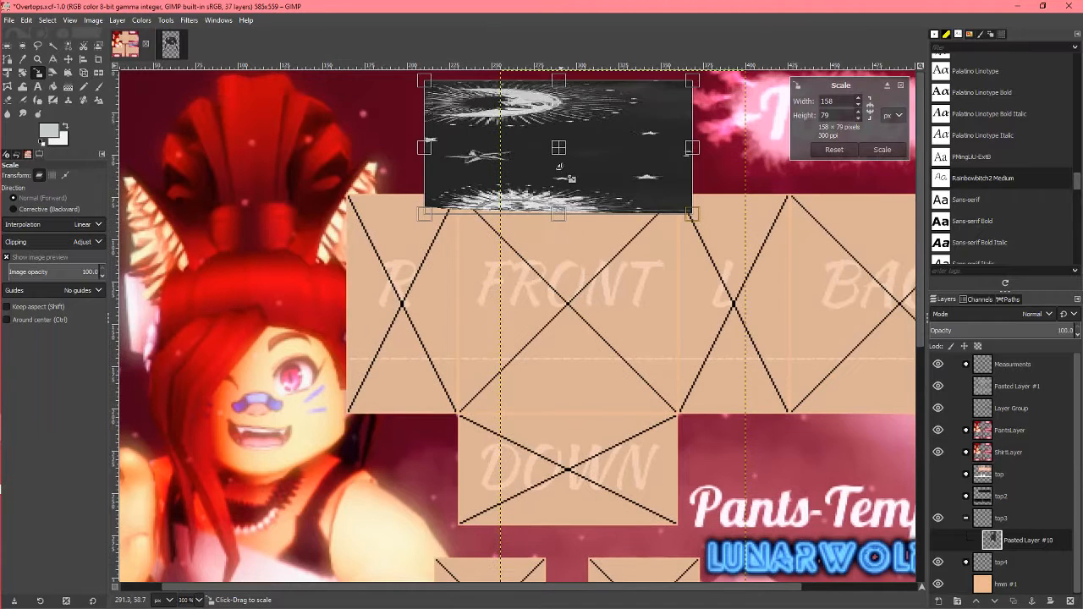
Step: Place the shirt piece at the FRONT panel's upper-left corner, narrow it to about 68 × 79 px, and apply the scaling
left_click_drag(565, 157, 601, 256)
scroll(595, 275, "up", 2)
left_click_drag(834, 248, 546, 256)
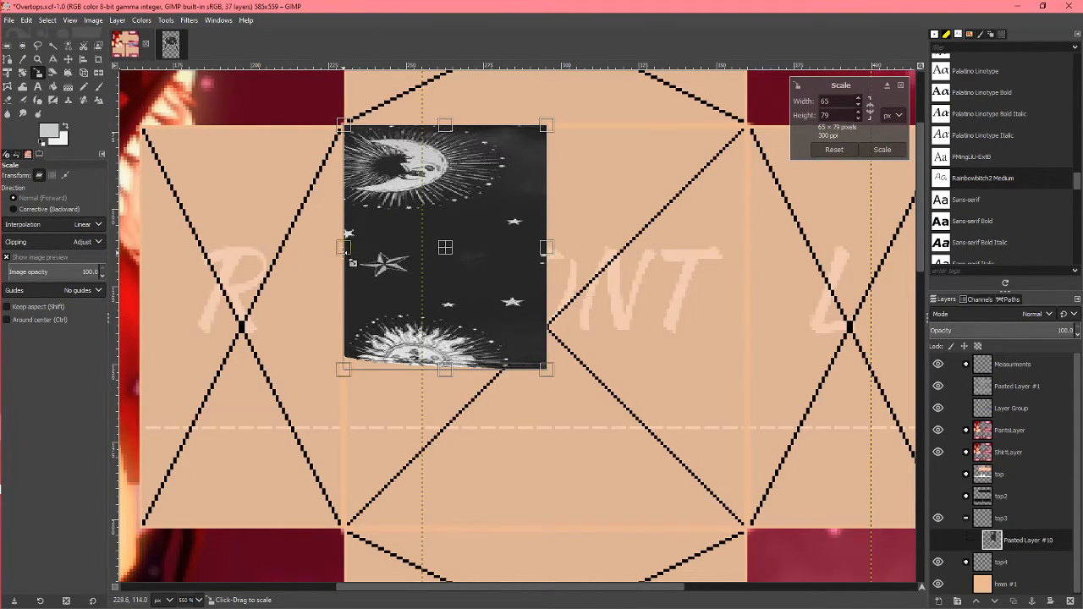
scroll(589, 252, "up", 2)
mouse_move(546, 375)
left_mouse_down()
mouse_move(562, 375)
mouse_move(544, 374)
left_mouse_up()
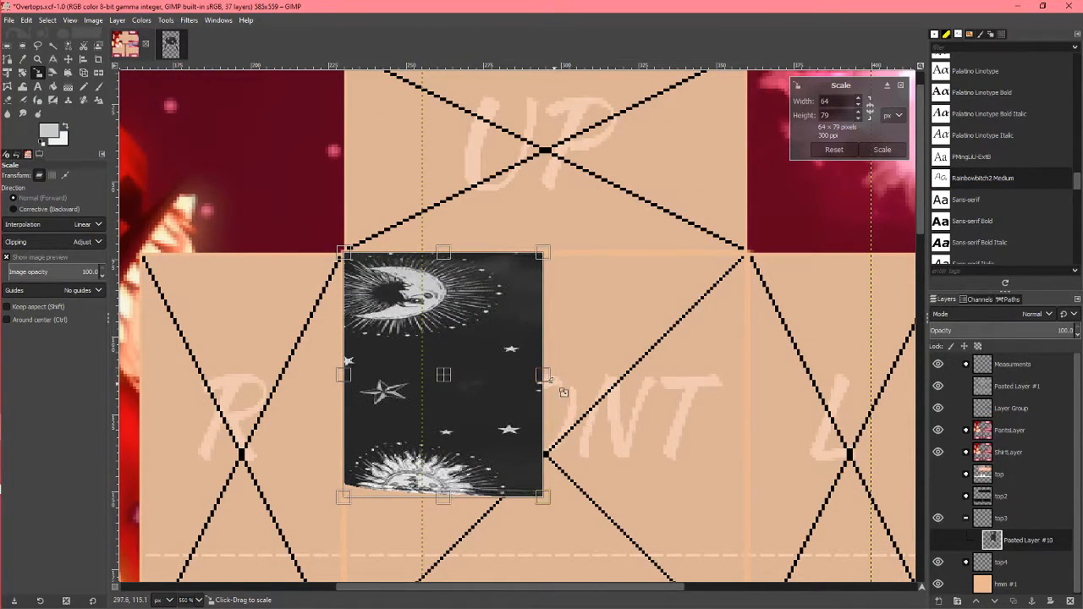
left_click_drag(544, 377, 556, 377)
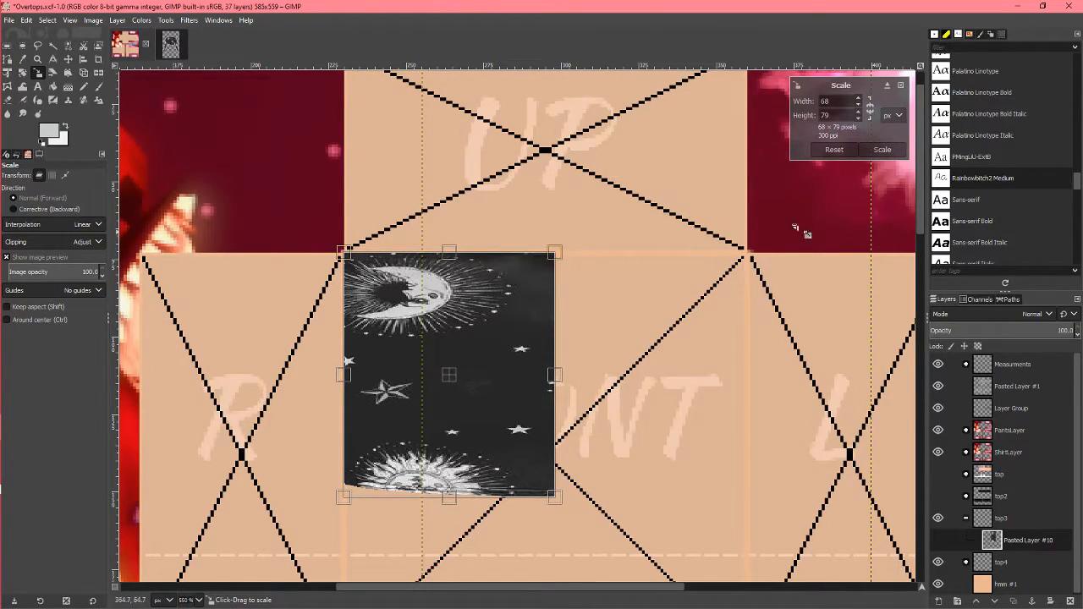
left_click(889, 153)
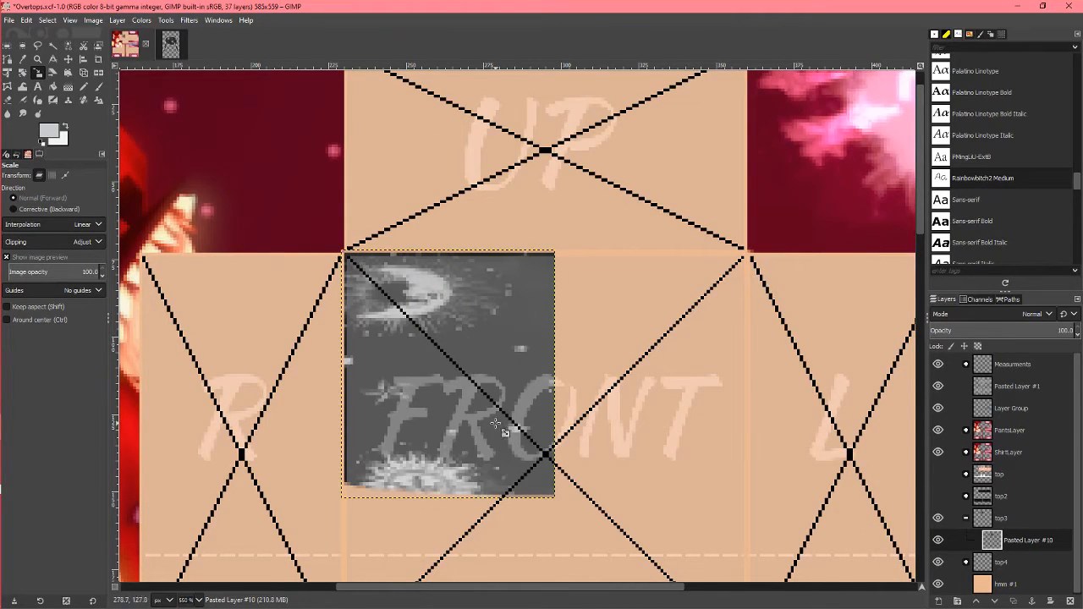
Step: Hide the Pasted Layer #1 overlay and examine the scaled shirt piece on the FRONT panel
key("minus")
key("plus")
left_click(937, 386)
key("plus")
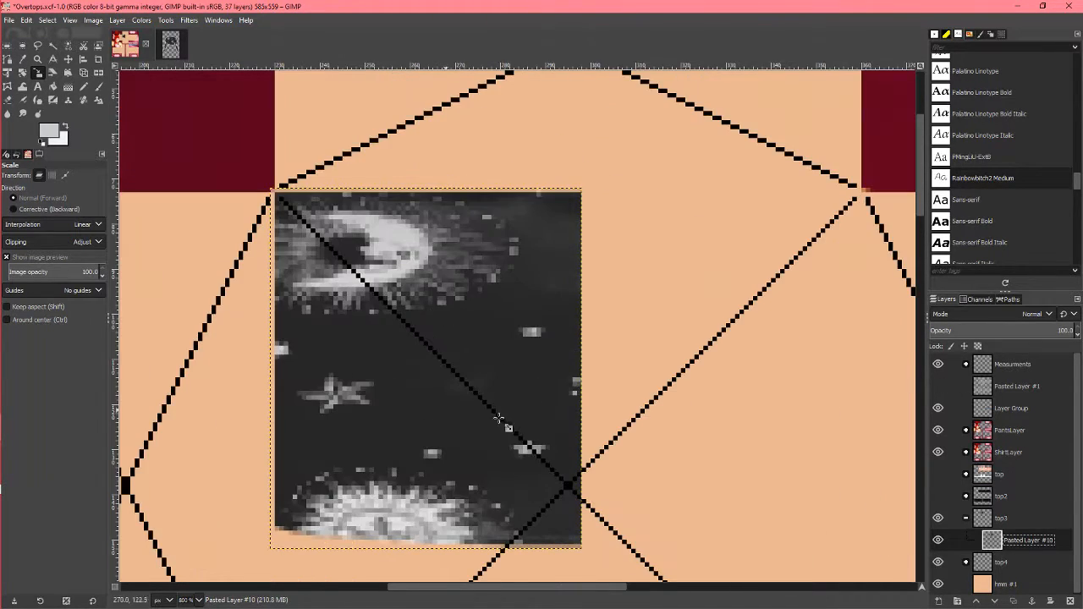
key("minus")
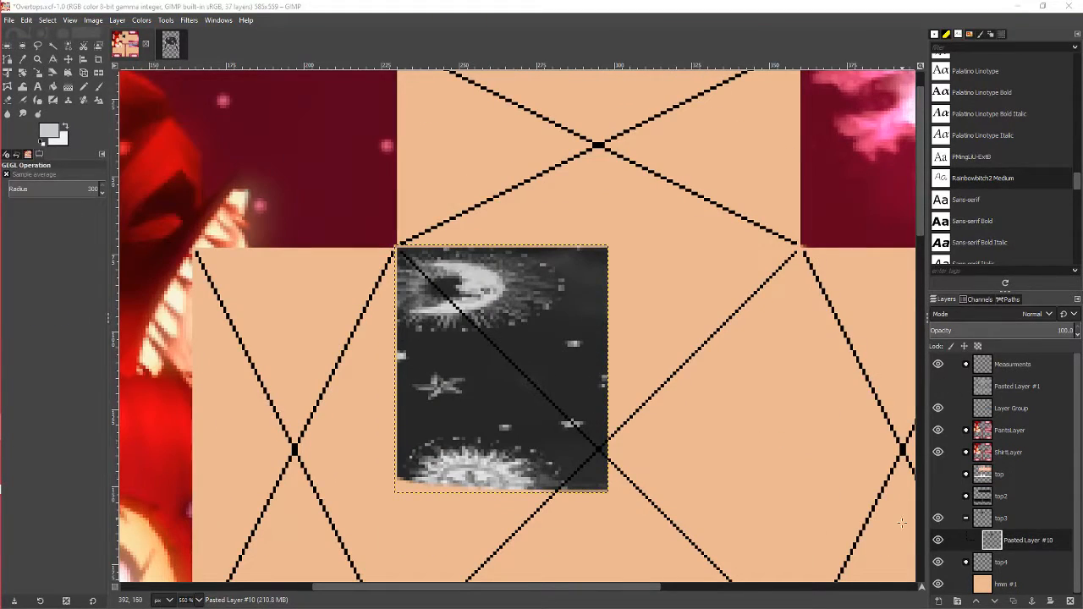
left_click(1013, 602)
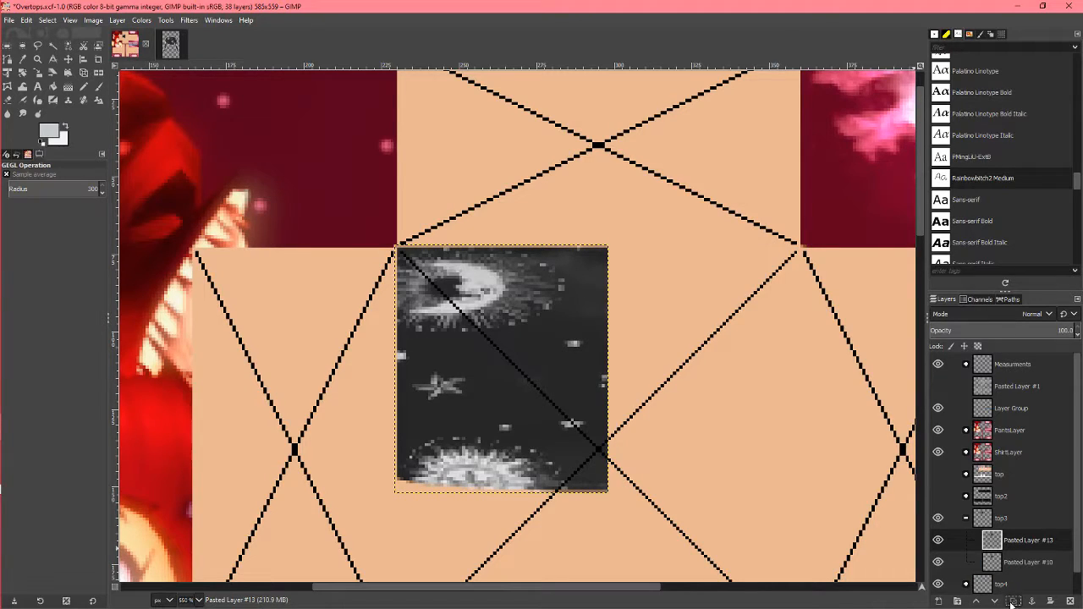
left_click(98, 73)
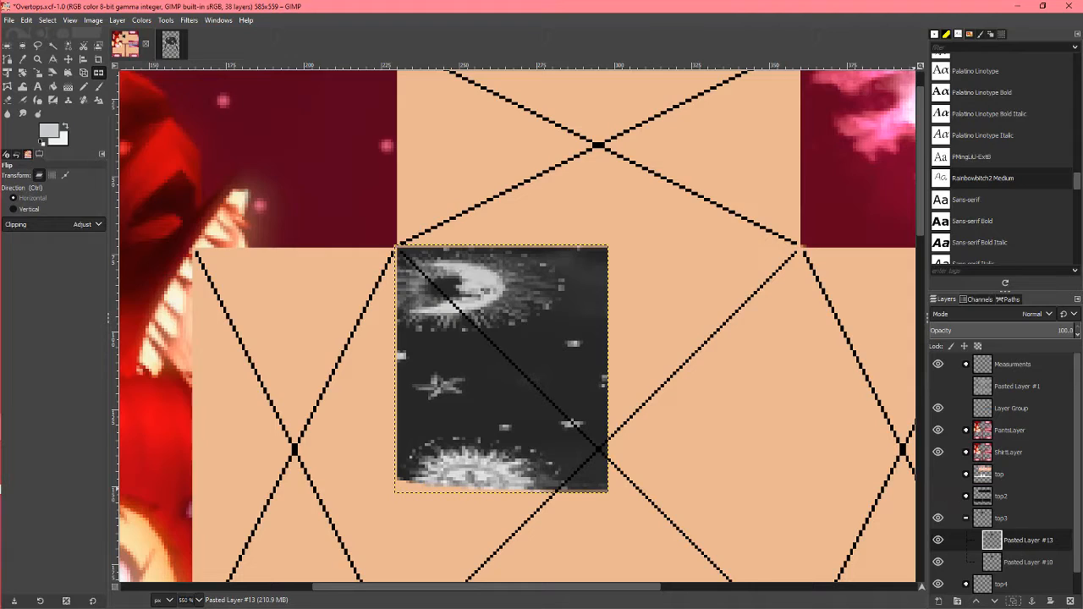
left_click(1071, 602)
Step: Cut away the strip of the shirt piece that extends past the FRONT panel's vertical centre line and clear the selection
left_click(8, 46)
left_click_drag(713, 537, 600, 208)
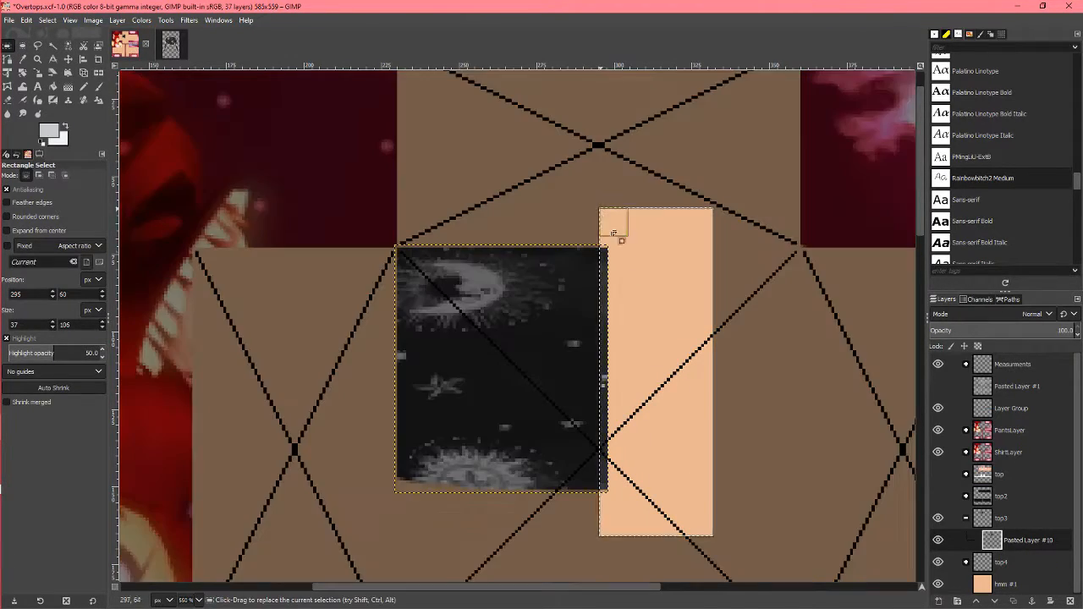
left_click(724, 347)
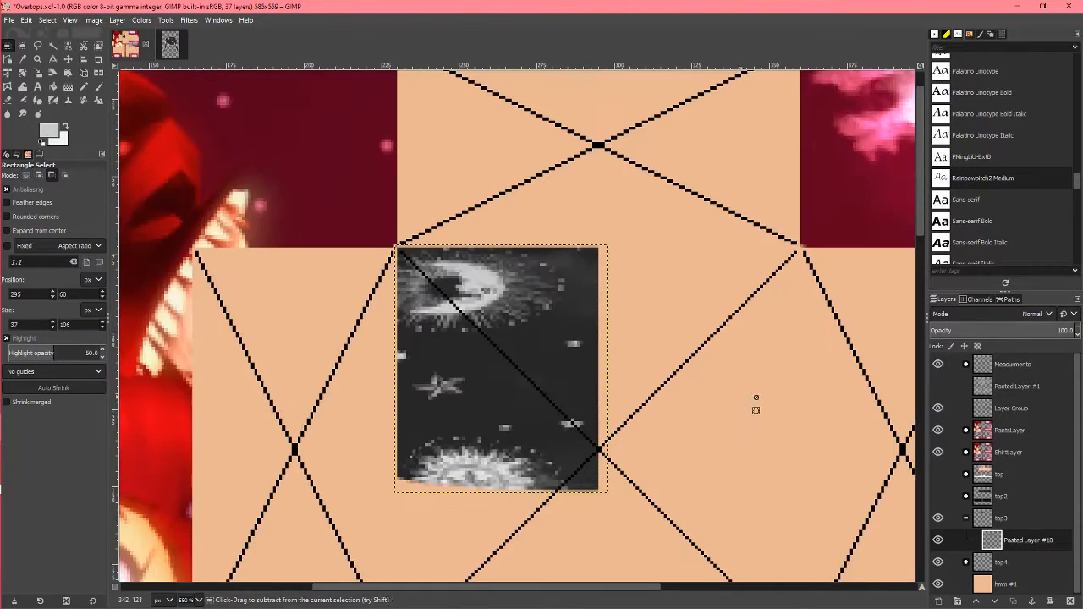
Step: Duplicate the trimmed shirt layer and flip the copy horizontally
left_click(1013, 601)
key("shift+f")
left_click(240, 224)
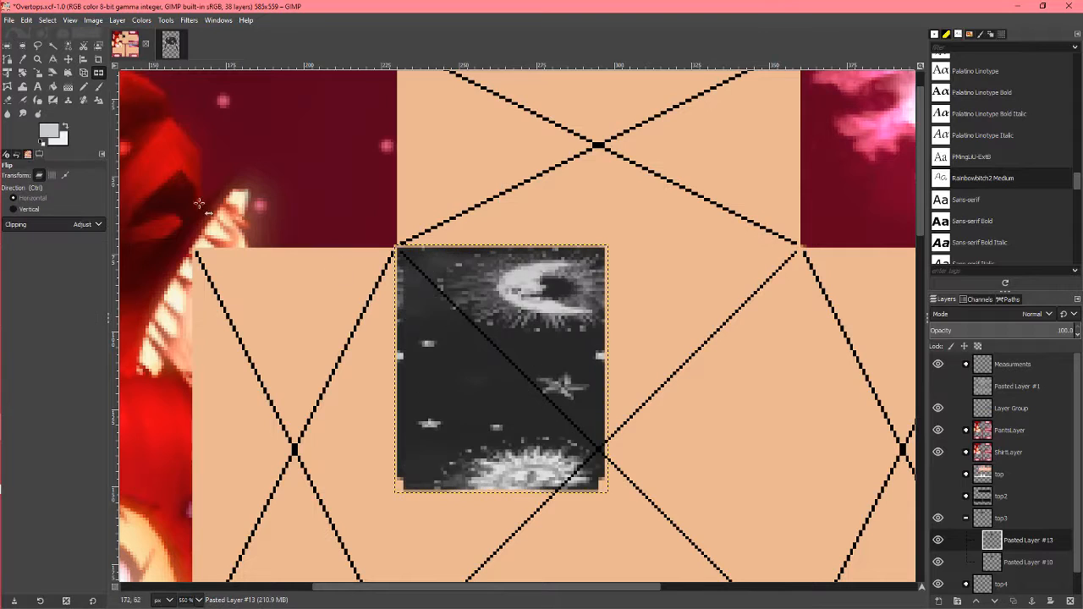
Step: Move the mirrored copy onto the right half of the FRONT panel, aligned with the original piece and the panel's edge
left_click(68, 60)
left_click_drag(468, 341, 712, 355)
scroll(746, 403, "up", 1)
left_click_drag(746, 400, 681, 383)
scroll(702, 430, "down", 1)
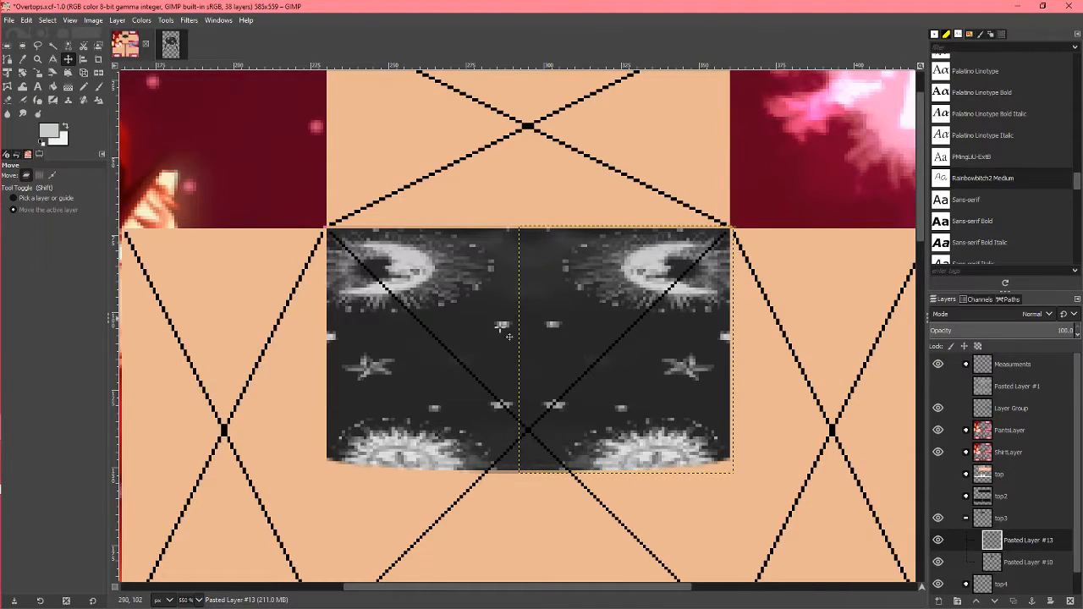
Step: Merge the mirrored half down into the original shirt layer and show the Pasted Layer #1 overlay again
key("ctrl+e")
scroll(536, 430, "down", 3)
left_click(938, 387)
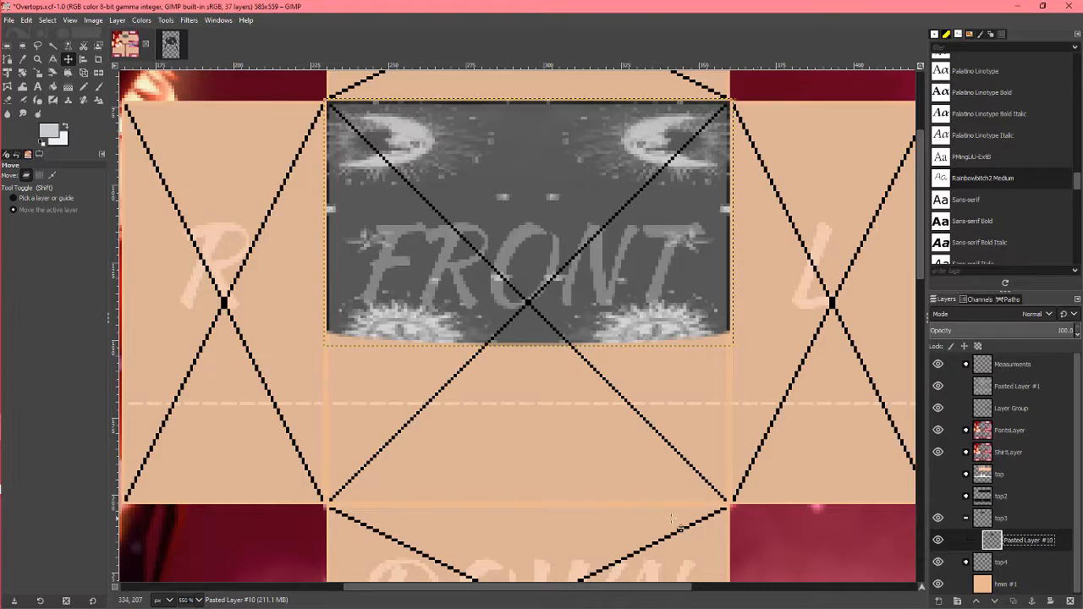
scroll(691, 529, "up", 2)
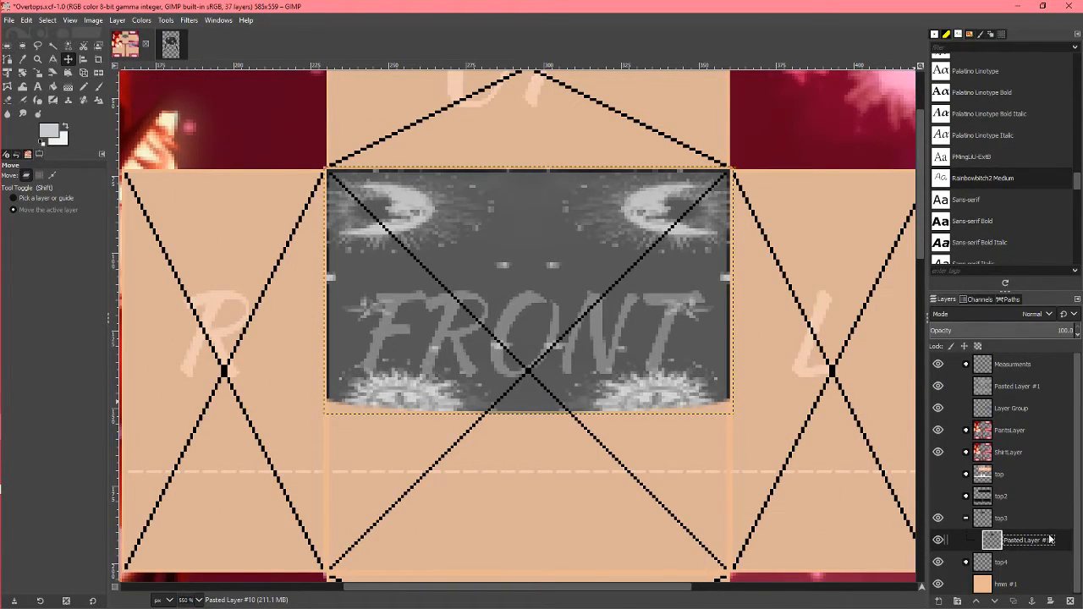
scroll(1048, 529, "down", 1)
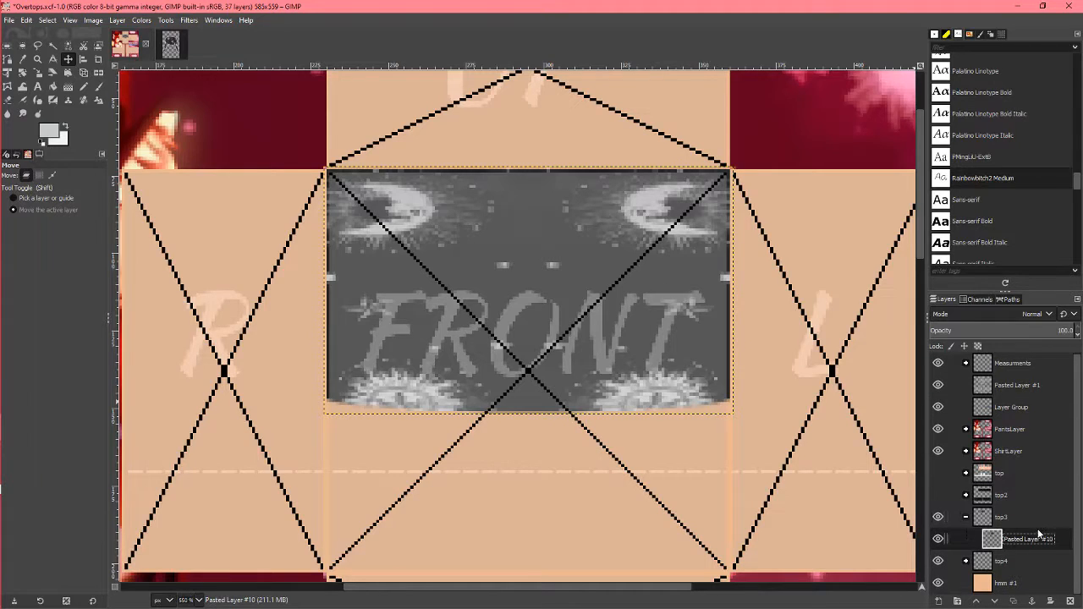
Step: Hide the Pasted Layer #1 overlay so the mirrored front shirt piece is unobstructed
left_click(938, 541)
left_click(937, 542)
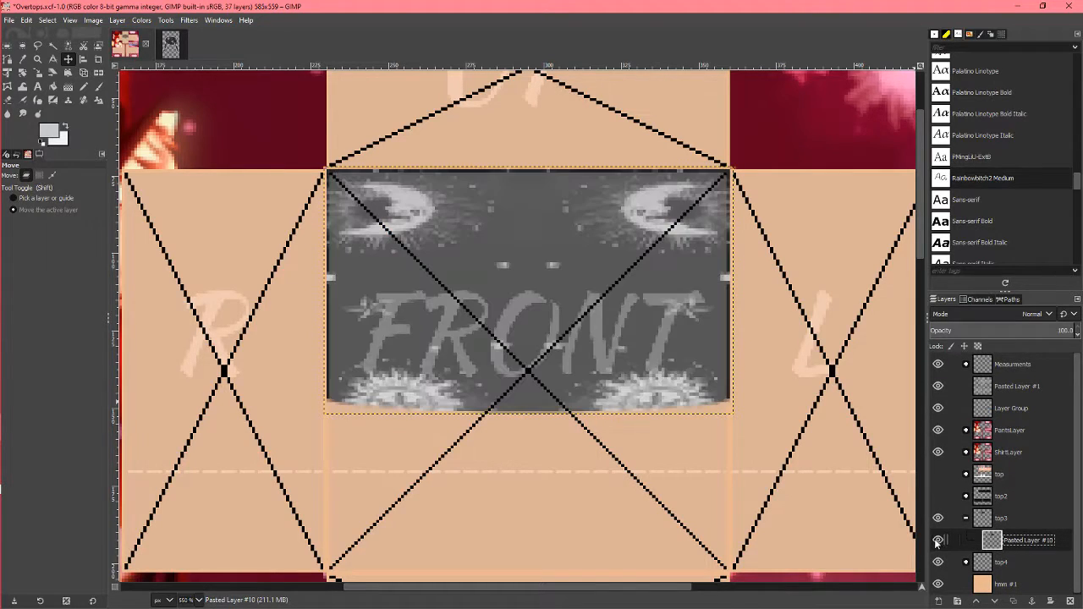
left_click(937, 387)
scroll(425, 292, "down", 3)
scroll(421, 370, "up", 2)
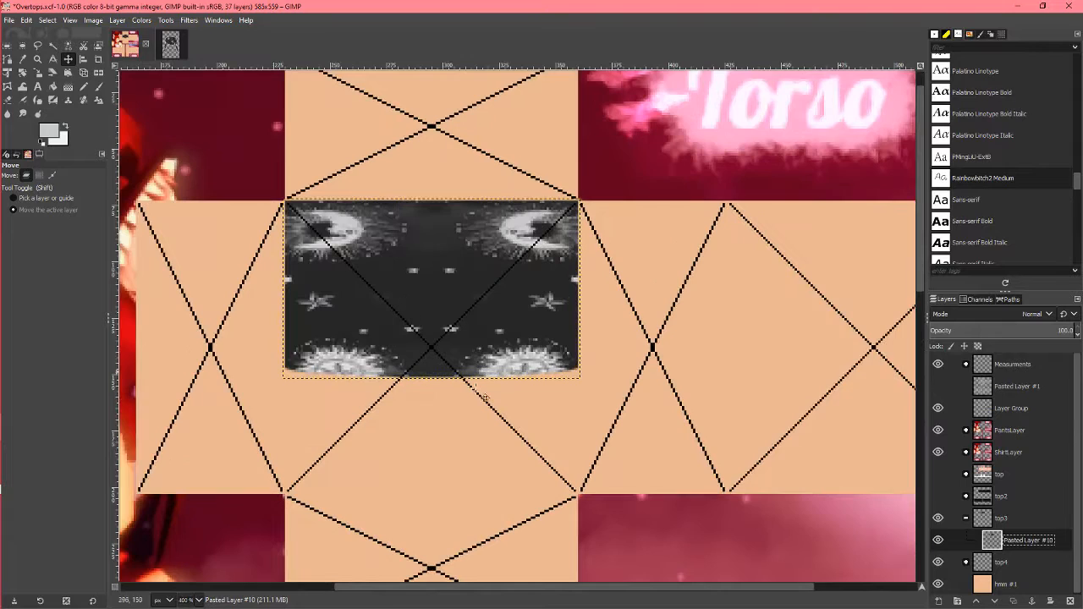
Step: Delete whatever lies in a strip about 174 × 24 px along the mirrored shirt piece's lower edge and clear the selection
key("r")
scroll(421, 452, "up", 1)
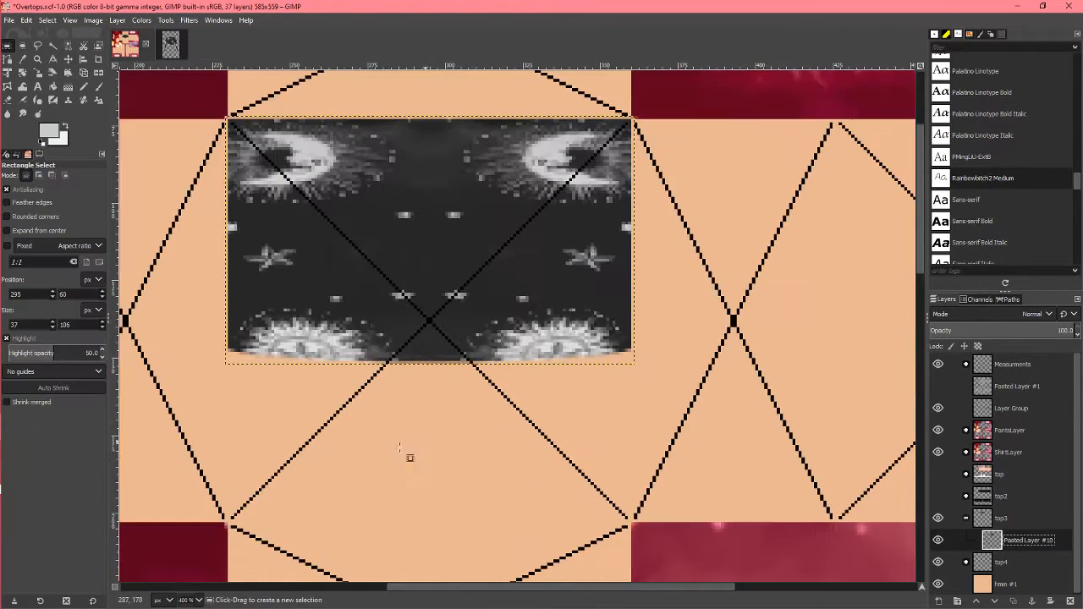
left_click_drag(168, 435, 709, 362)
key("Delete")
key("ctrl+shift+a")
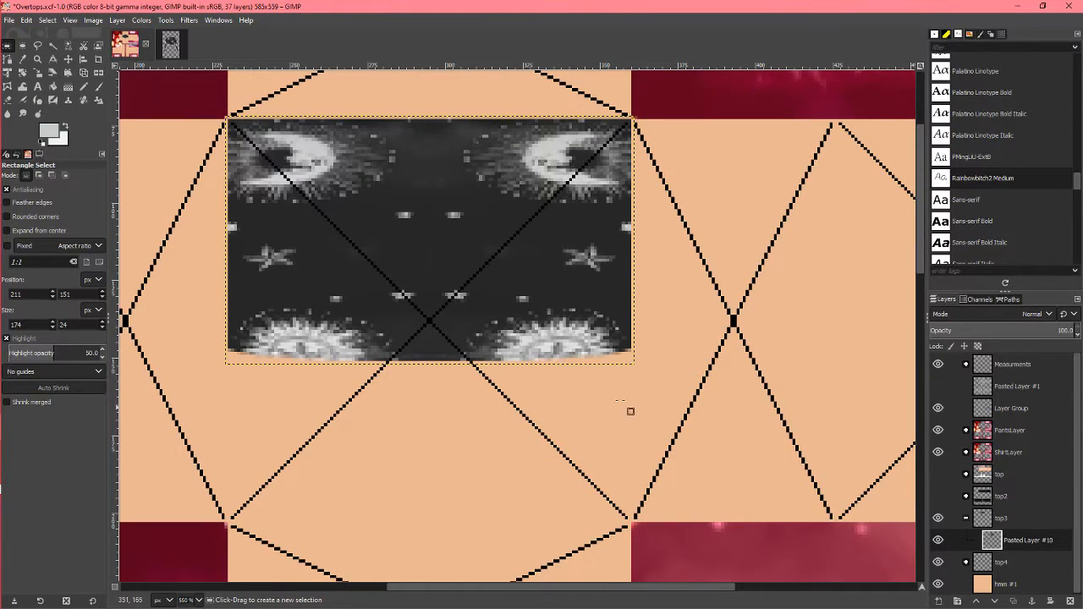
Step: Examine the mirrored front shirt piece up close, checking its pattern symmetry, side edges and lower edge against the torso panel
scroll(574, 423, "down", 1, "ctrl")
scroll(569, 419, "up", 1, "ctrl")
scroll(567, 397, "up", 3)
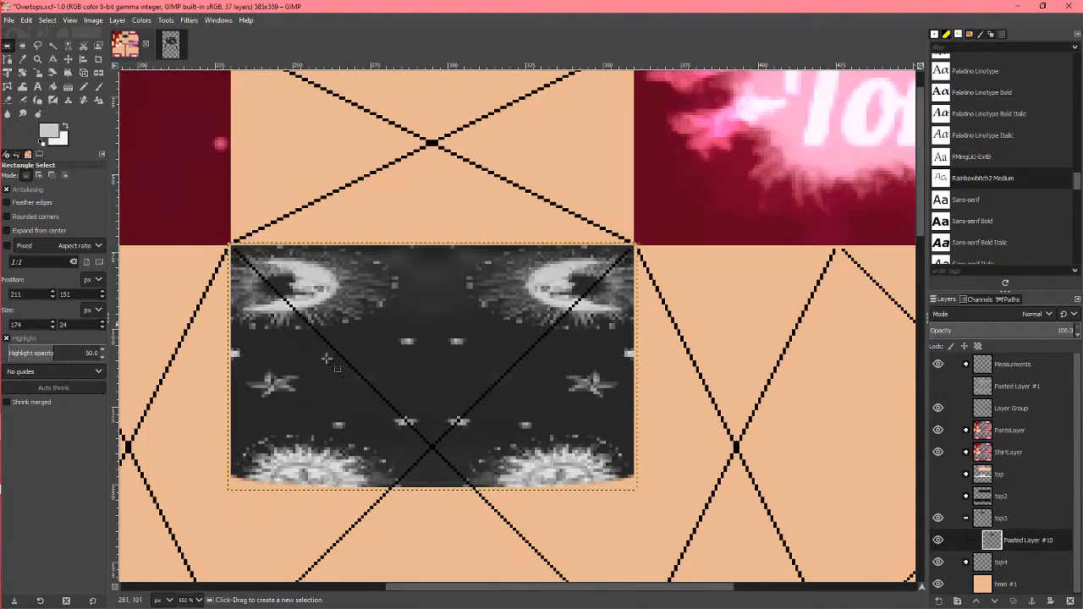
scroll(599, 321, "left", 3)
scroll(570, 437, "down", 1, "ctrl")
scroll(569, 436, "up", 1, "ctrl")
scroll(567, 435, "right", 3)
scroll(565, 435, "left", 3)
scroll(565, 435, "down", 1, "ctrl")
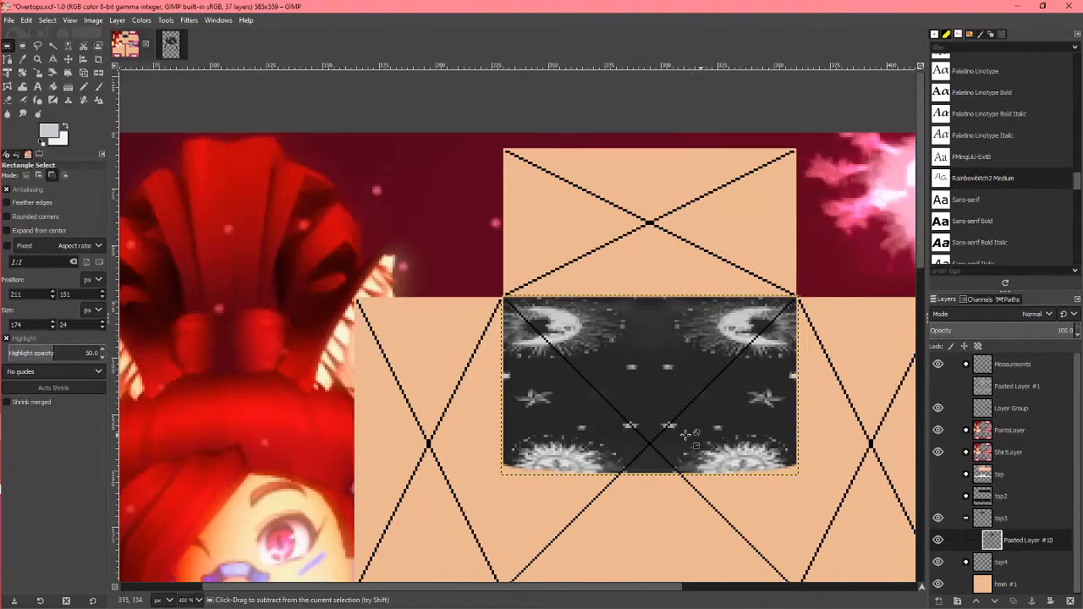
scroll(566, 435, "up", 1, "ctrl")
scroll(569, 437, "right", 3)
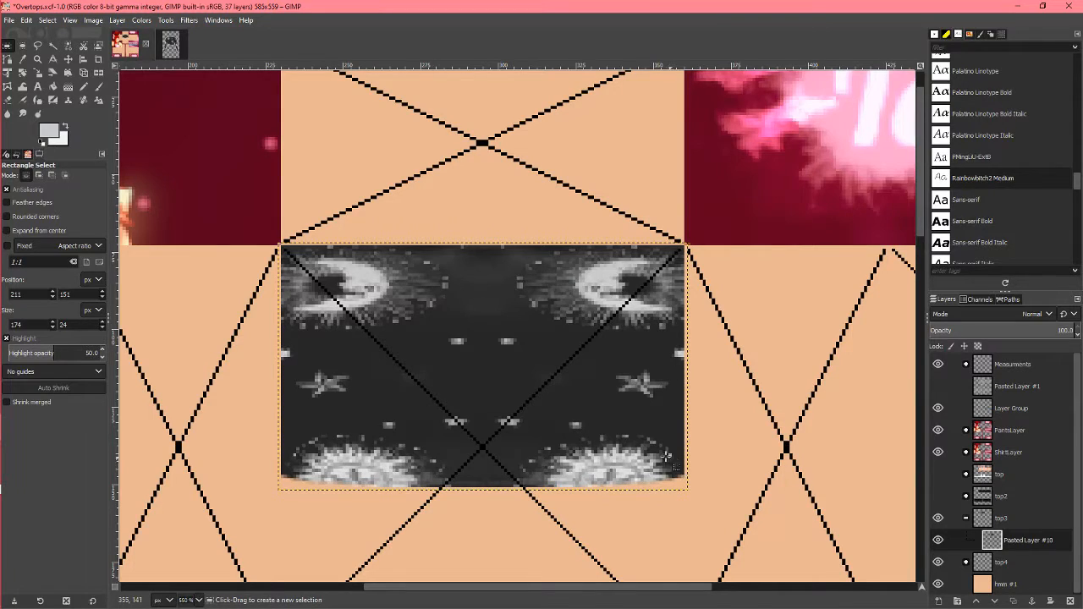
Step: Show the Pasted Layer #1 overlay with the panel labels again over the torso template
left_click(938, 386)
scroll(572, 423, "down", 2)
scroll(573, 423, "down", 2, "ctrl")
scroll(573, 423, "up", 1, "ctrl")
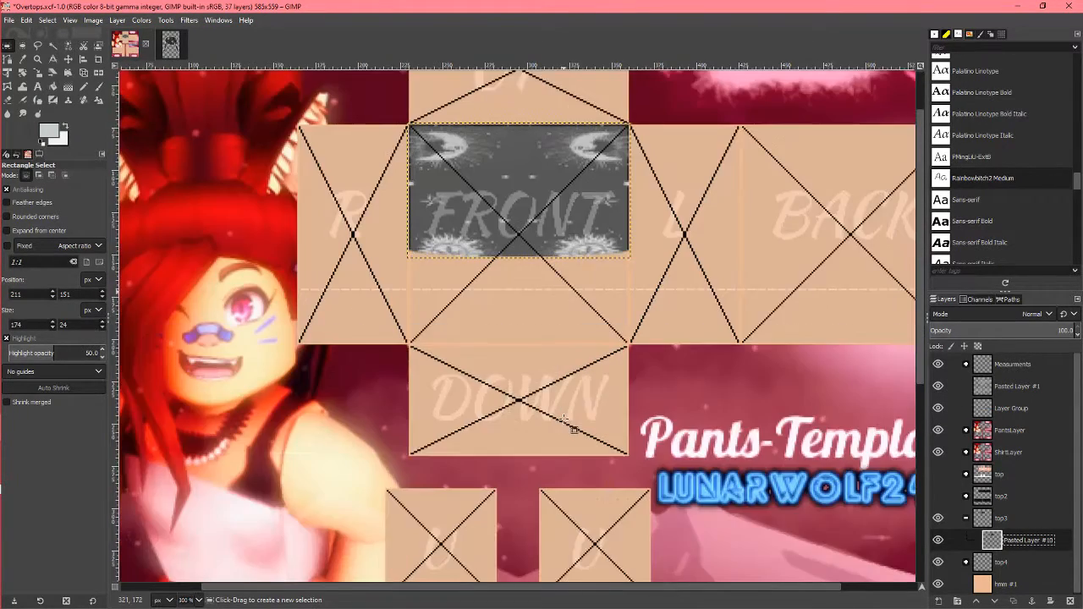